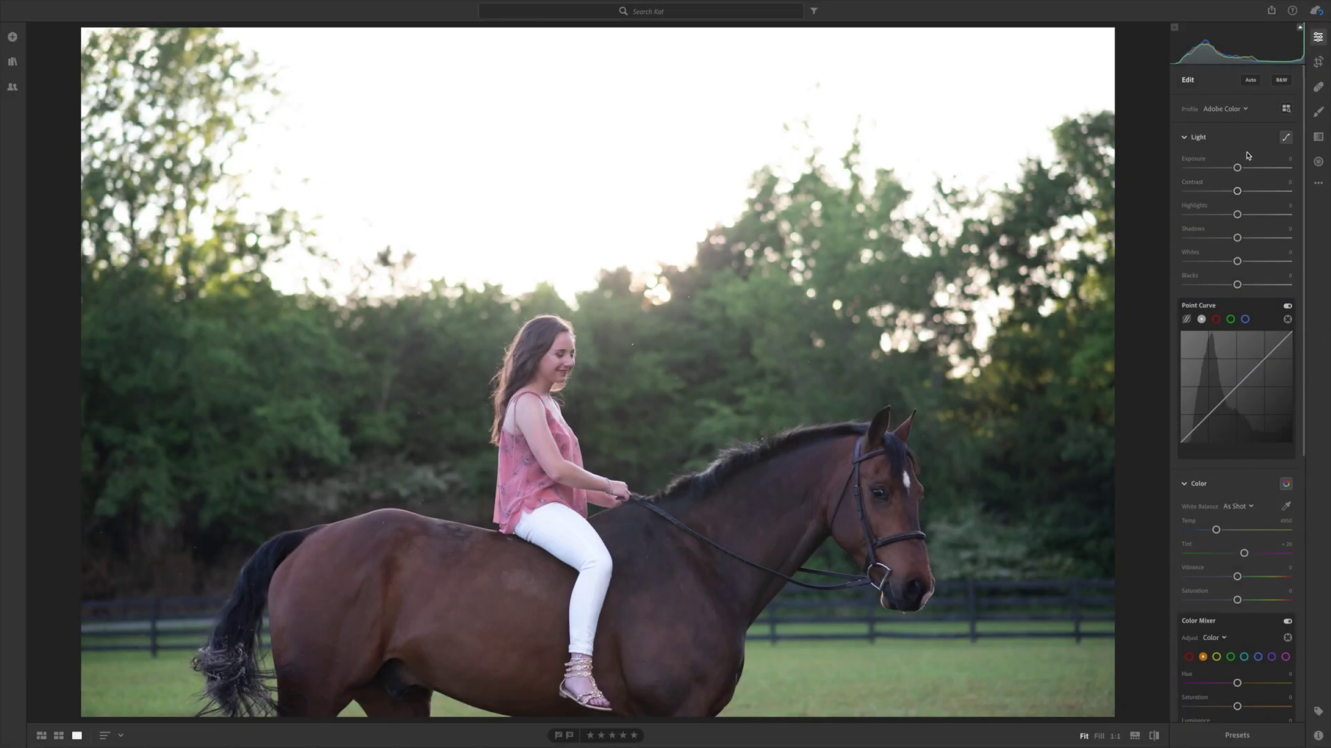
- Adjust the photo's overall tone with Exposure at +0.38, Contrast at about -15 and Highlights at -70
drag(1237, 168, 1241, 169)
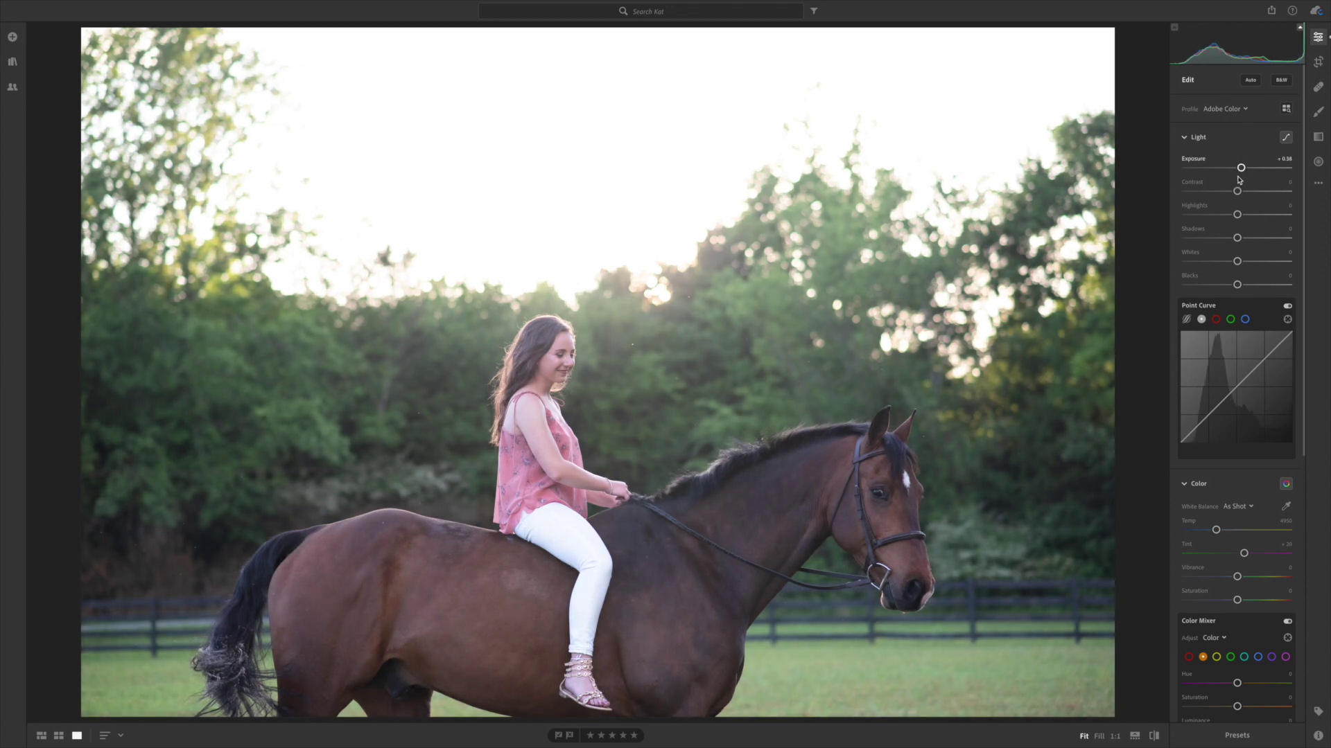
drag(1238, 192, 1231, 193)
drag(1237, 216, 1204, 218)
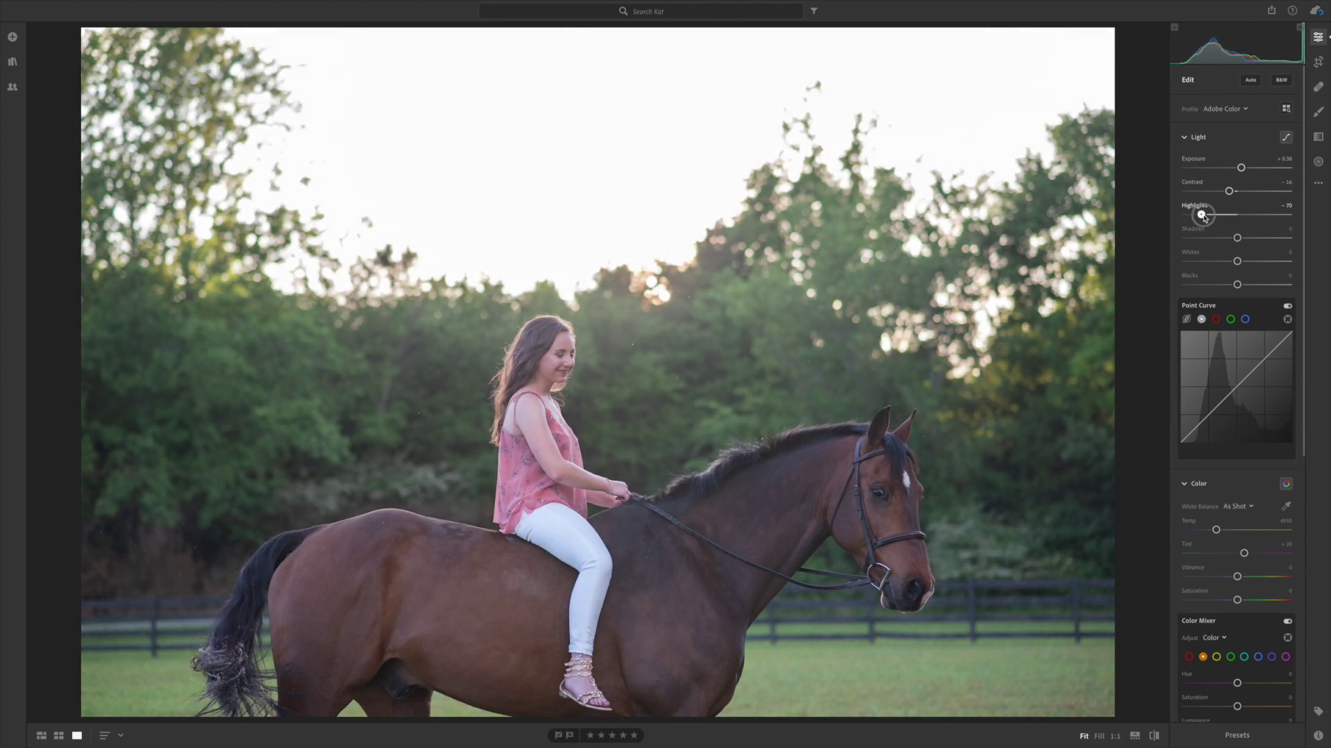
- Lift Shadows to about +21 and lower Whites to about -28 and Blacks to about -31
drag(1239, 239, 1248, 239)
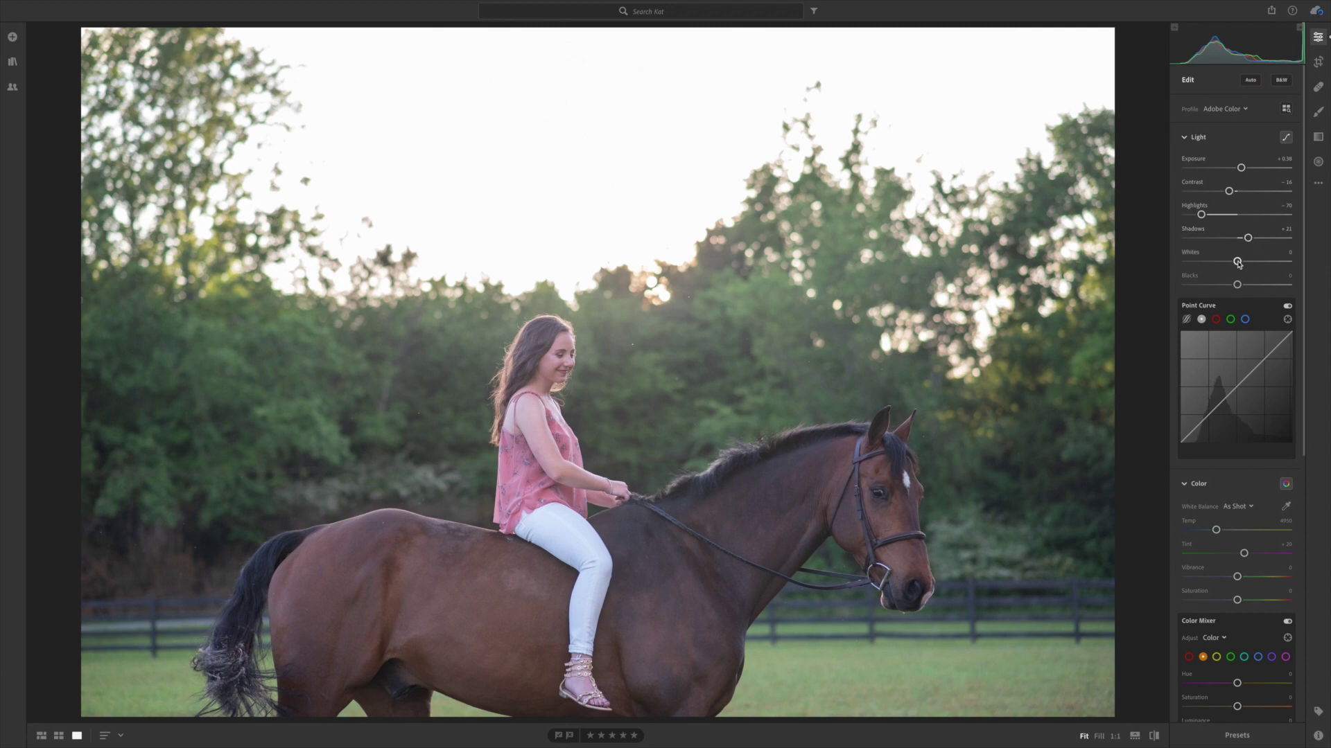
mouse_move(1238, 262)
mouse_down()
mouse_move(1212, 264)
mouse_move(1223, 263)
mouse_up()
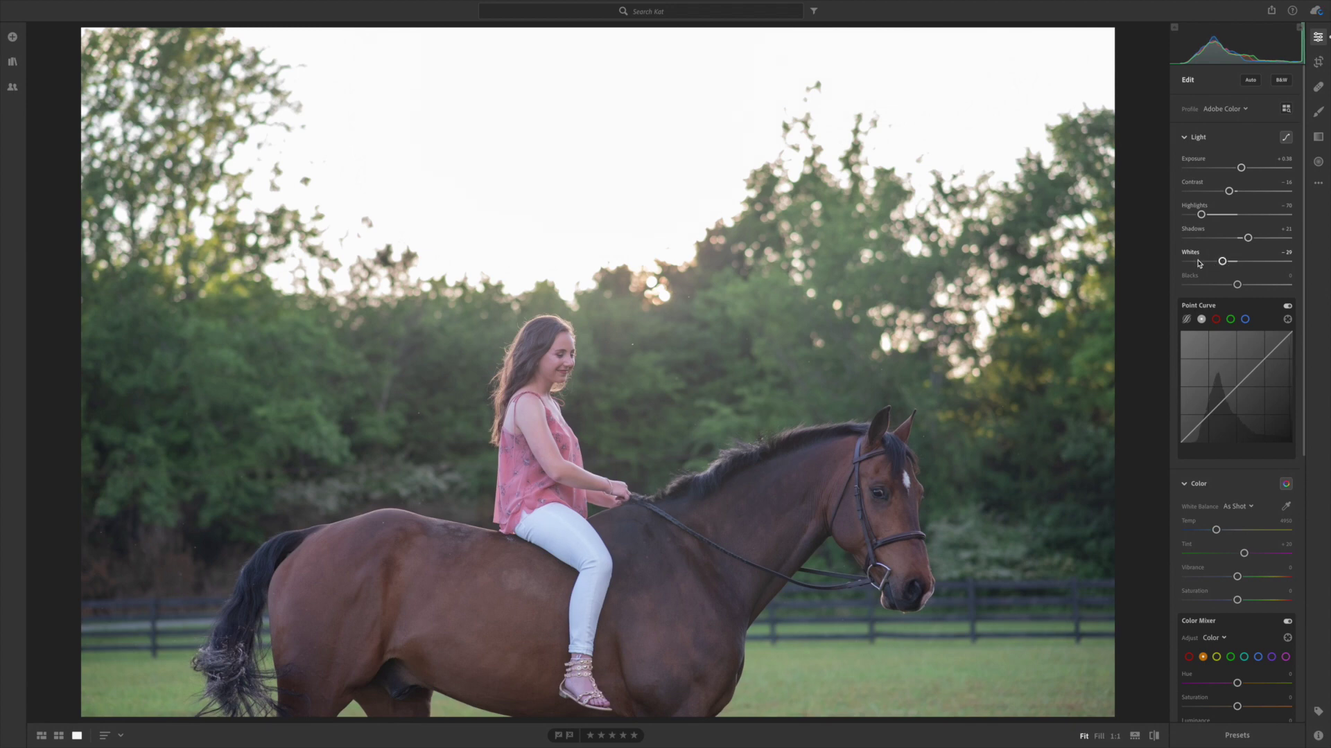
drag(1238, 286, 1221, 286)
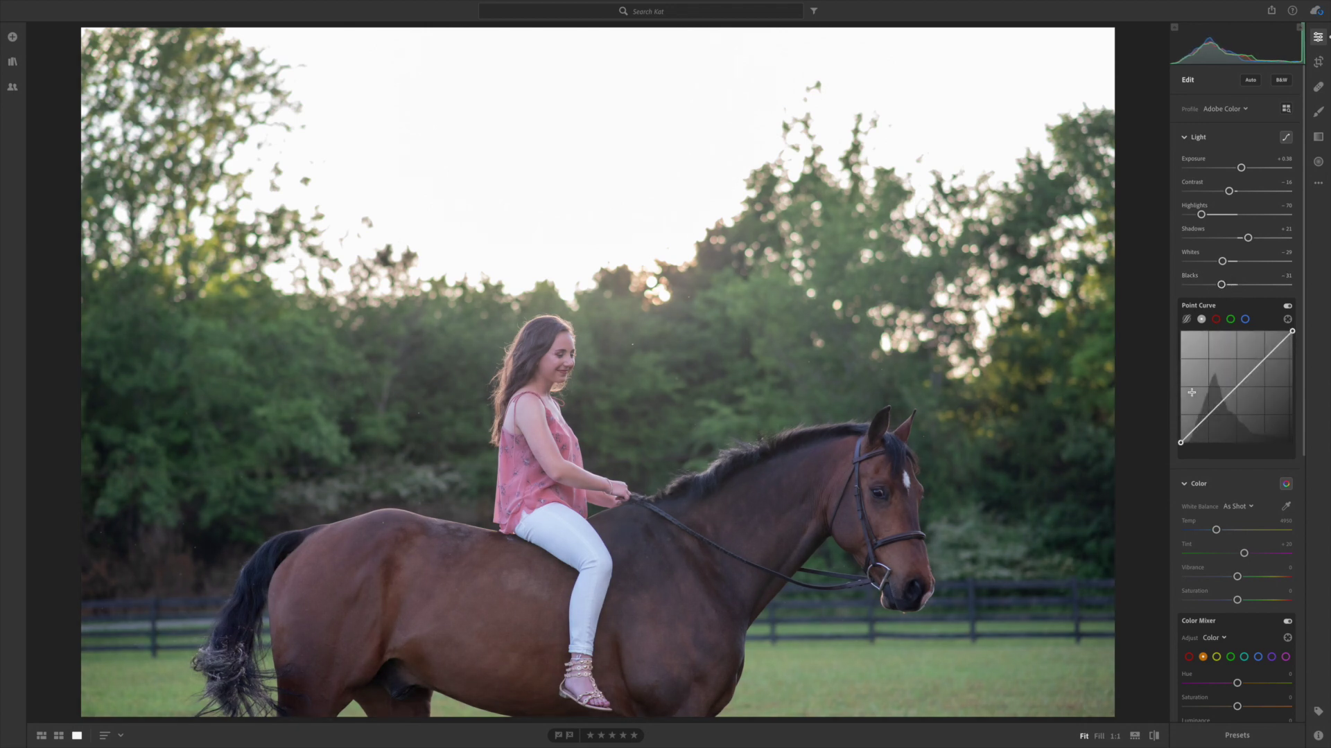
- Shape the point curve by lifting the black point slightly and adding raised points in the lower midtones and highlights
drag(1179, 442, 1180, 438)
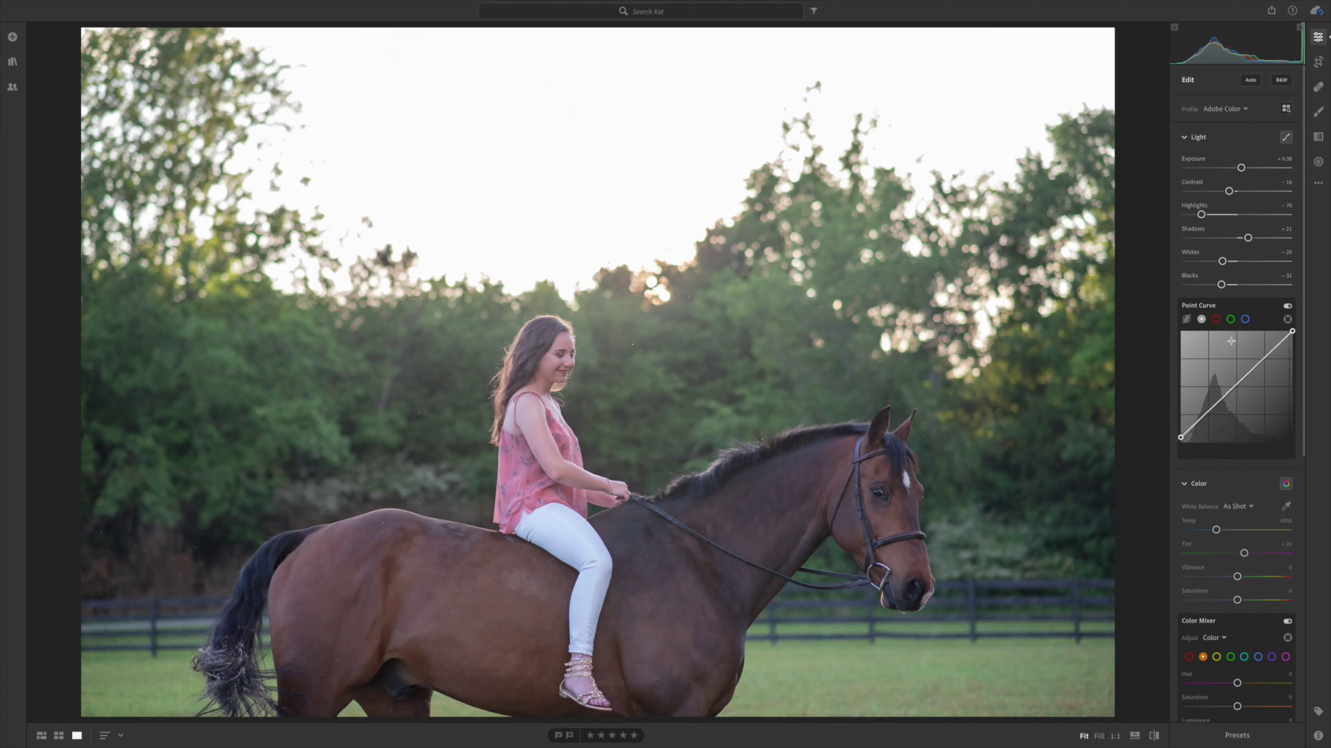
click(1221, 402)
drag(1262, 359, 1260, 357)
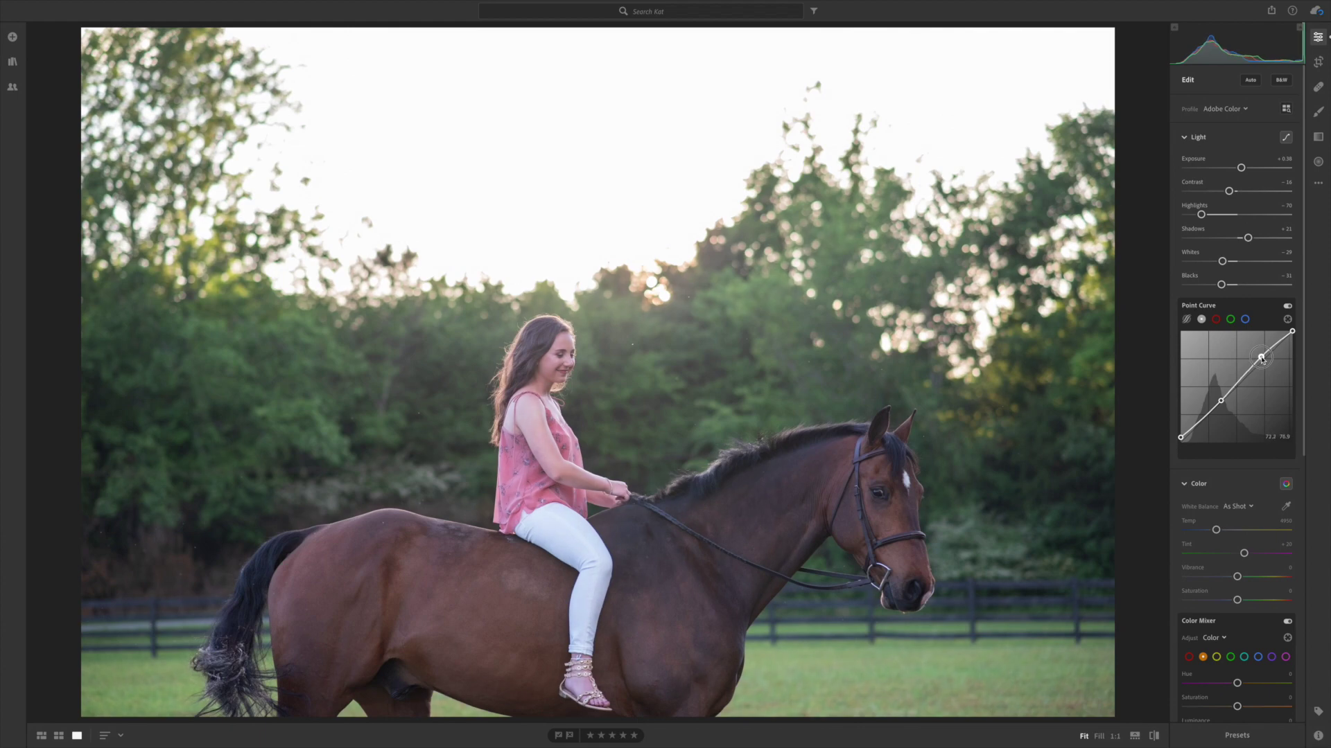
mouse_move(1224, 405)
mouse_down()
mouse_move(1244, 427)
mouse_move(1224, 398)
mouse_up()
drag(1180, 438, 1181, 436)
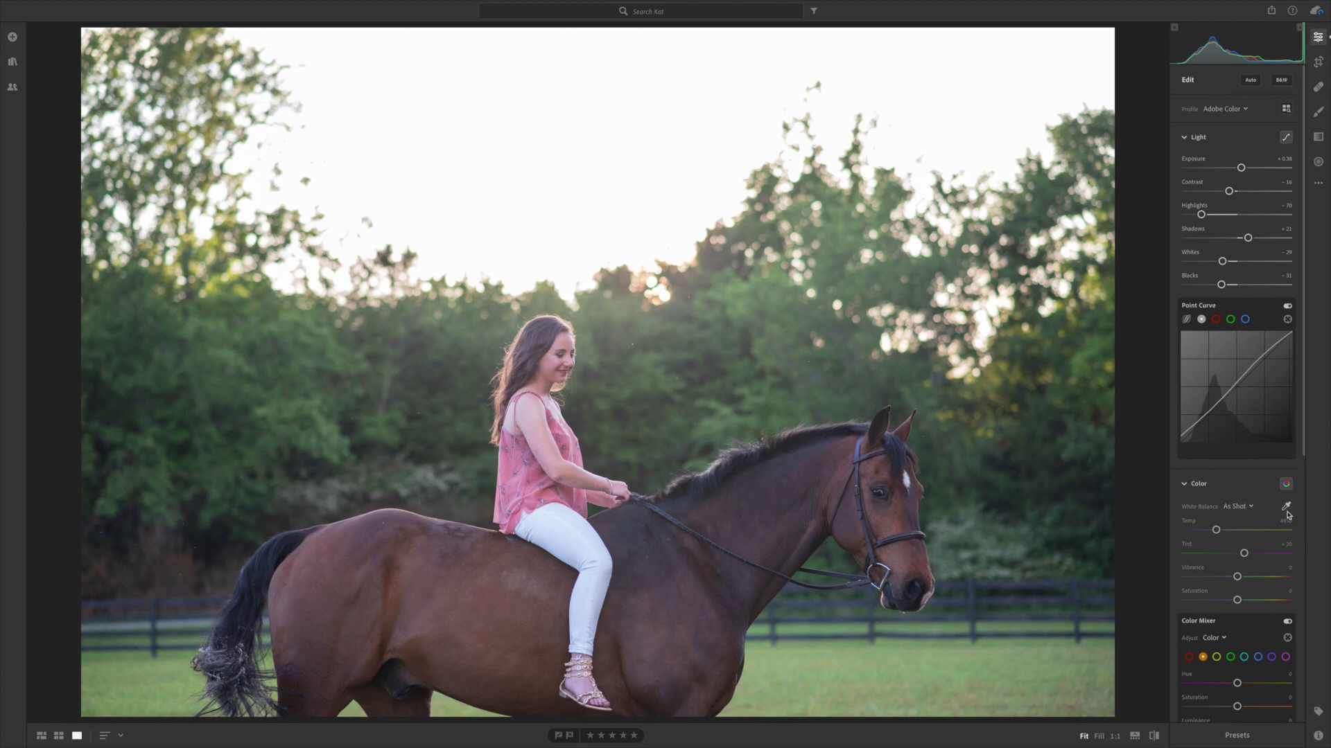
- Warm the white balance by setting Temp to about 6287 and reducing Tint to about +8
drag(1216, 531, 1230, 531)
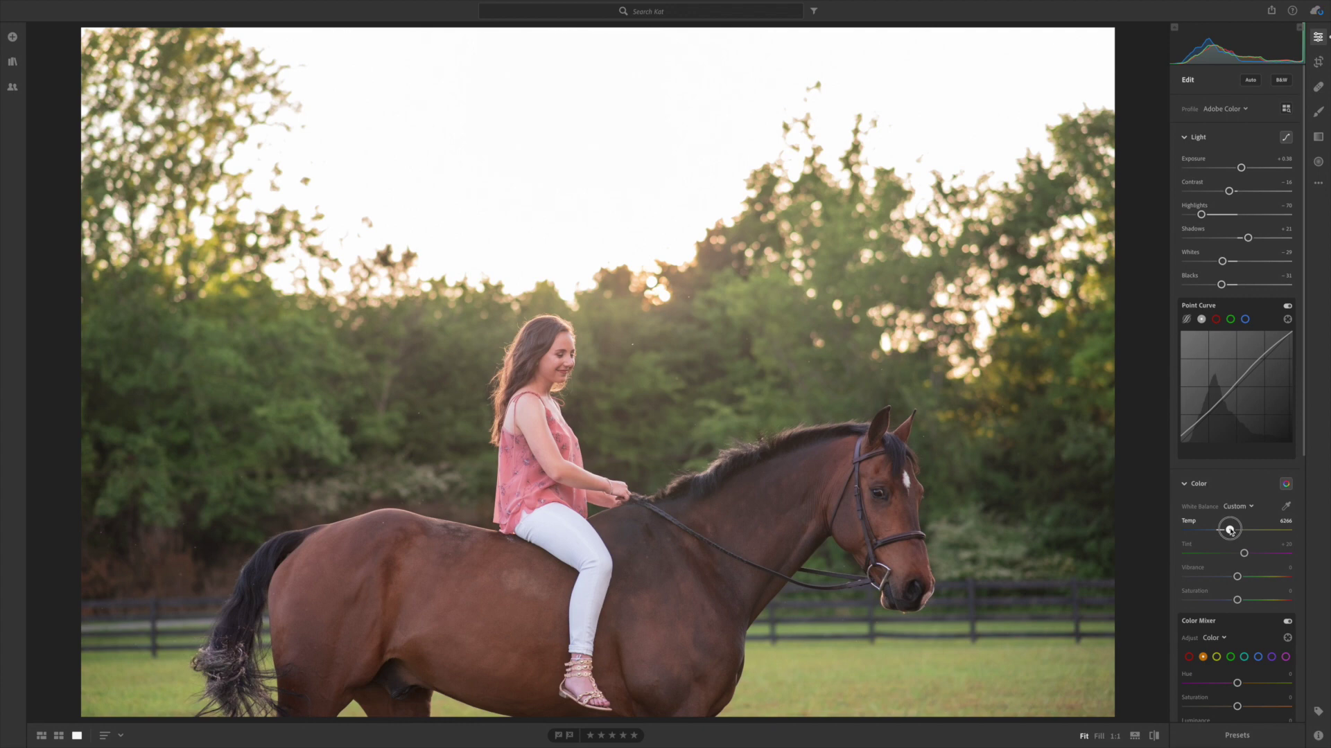
drag(1230, 531, 1241, 556)
- Adjust the oranges in the Color Mixer, and lower the yellows' Saturation to about -25 and their Luminance slightly
drag(1304, 211, 1303, 334)
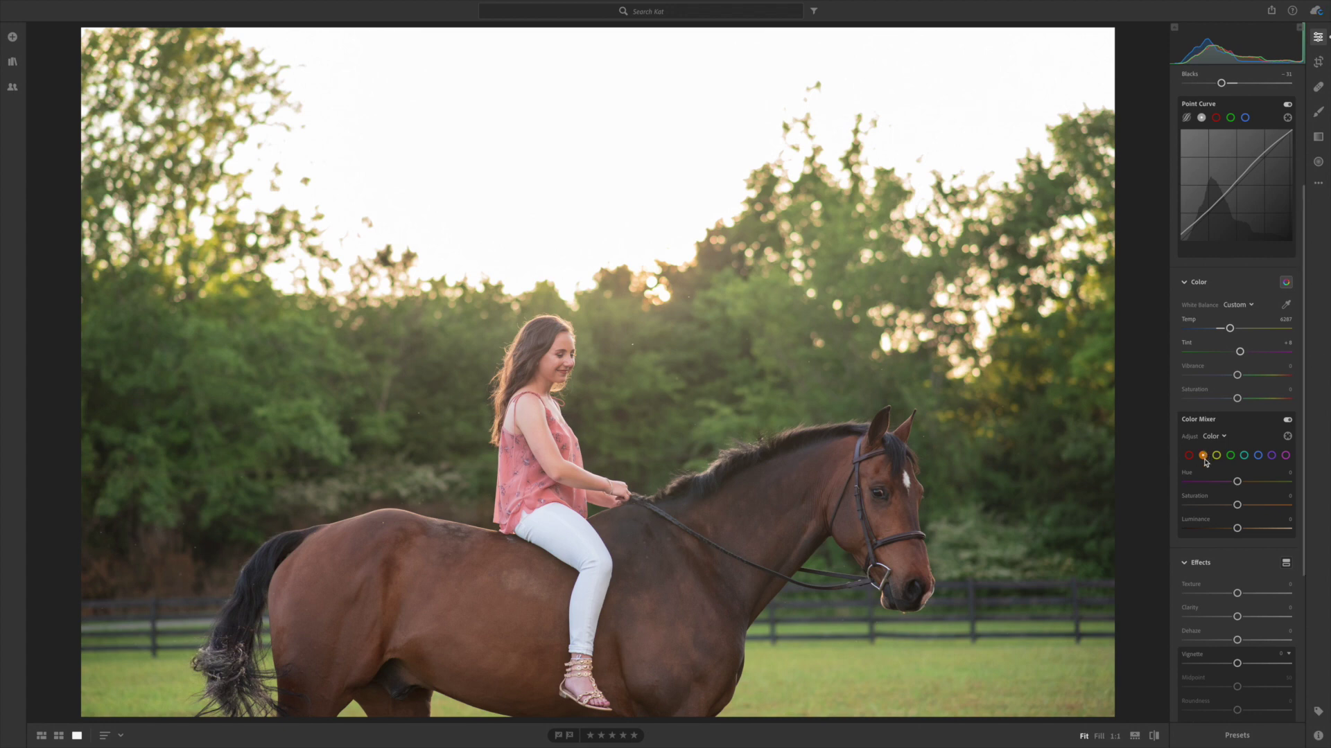
mouse_move(1237, 507)
mouse_down()
mouse_move(1253, 506)
mouse_move(1237, 530)
mouse_up()
click(1216, 456)
drag(1237, 506, 1225, 508)
drag(1225, 508, 1234, 532)
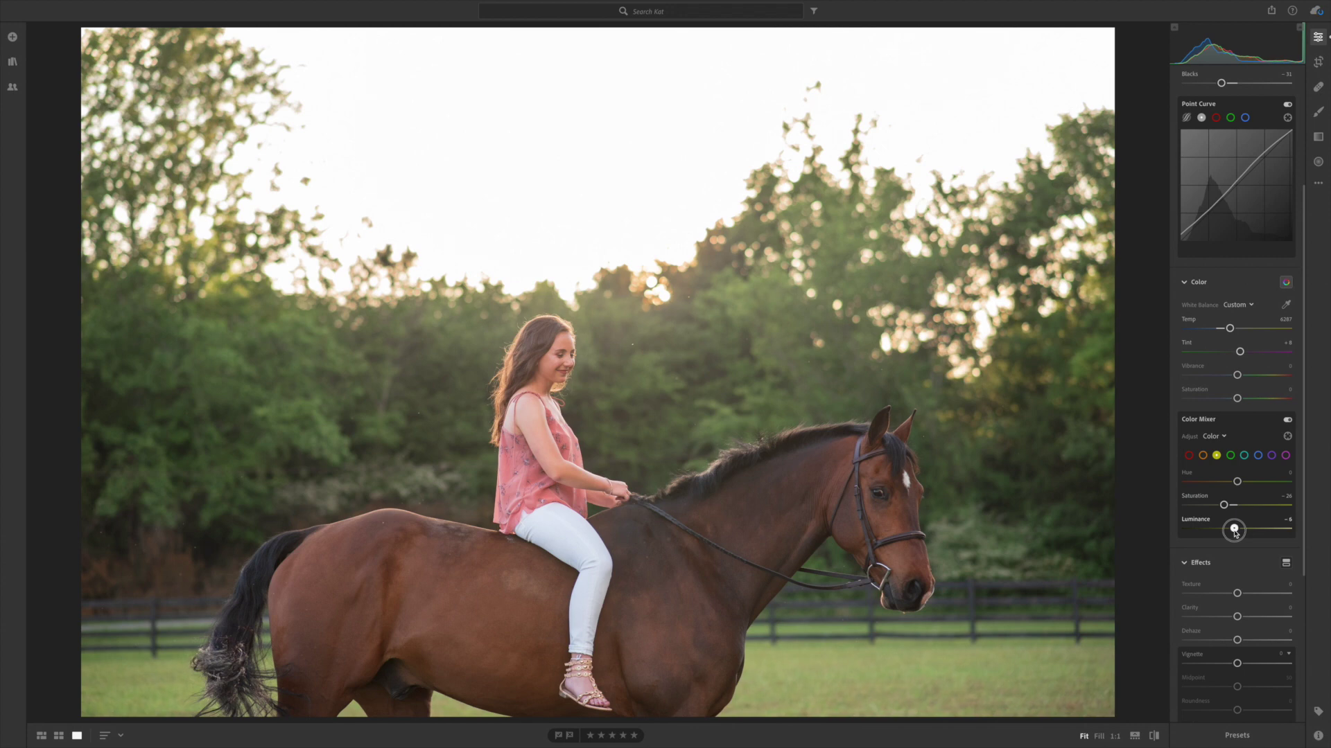
drag(1234, 532, 1232, 529)
- Shift the greens in the Color Mixer to Hue +42, Saturation about -38 and Luminance about +16
click(1230, 456)
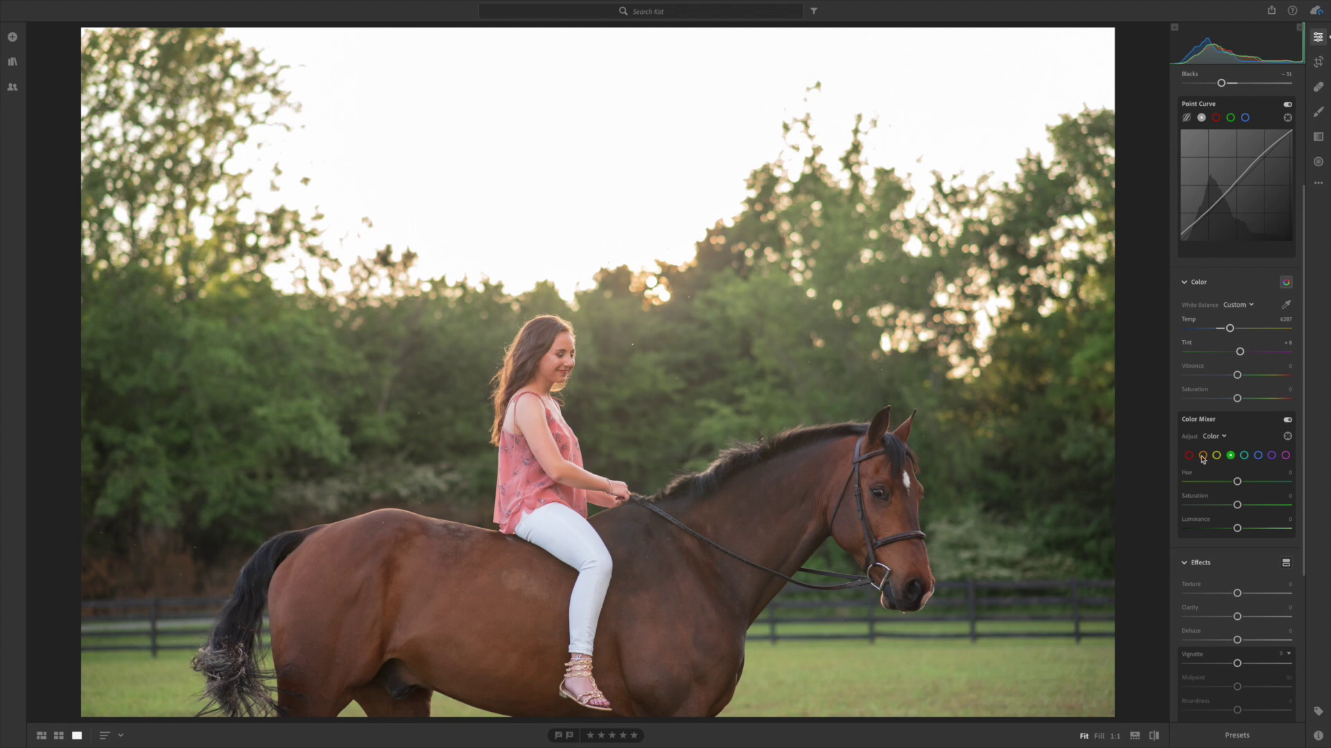
click(1237, 482)
drag(1238, 484, 1251, 484)
drag(1251, 484, 1259, 484)
drag(1236, 503, 1217, 505)
drag(1237, 531, 1246, 531)
- Set Clarity to about +13 and Dehaze to about -11 in the effects
drag(1298, 506, 1297, 583)
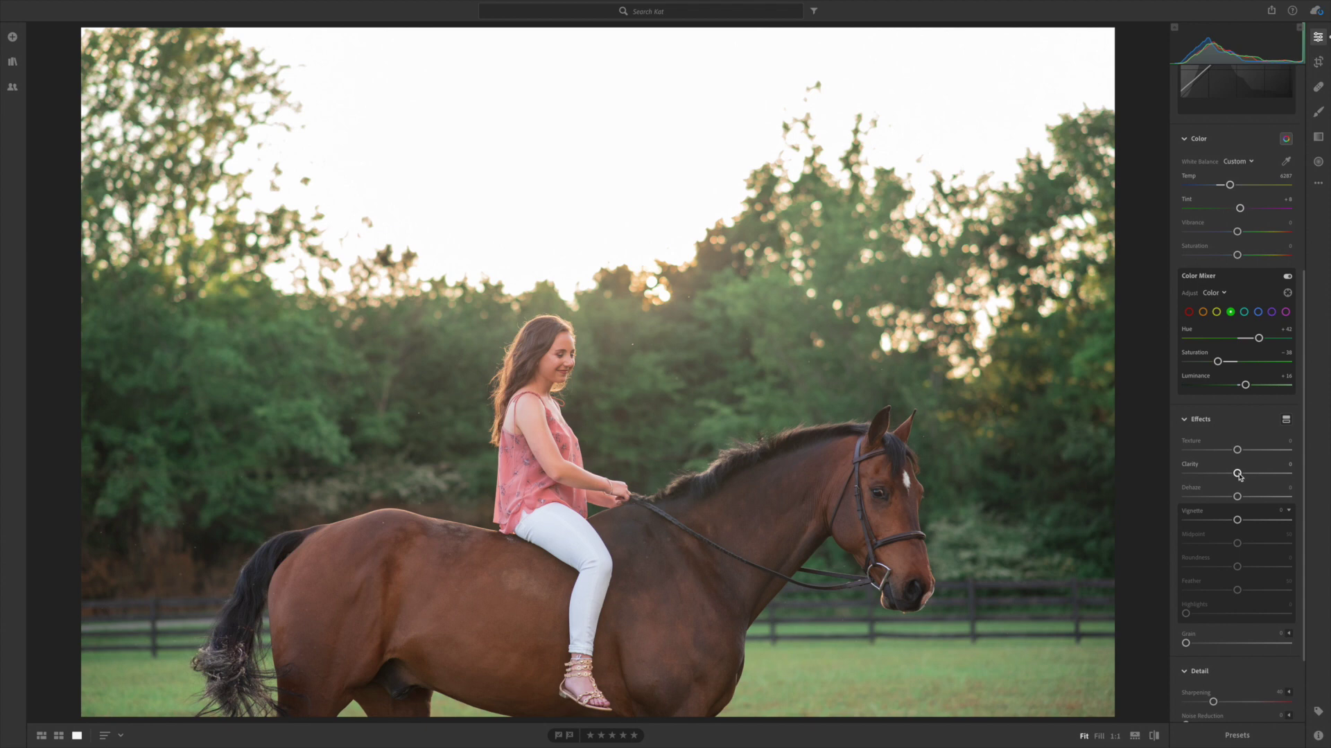
mouse_move(1238, 474)
mouse_down()
mouse_move(1234, 500)
mouse_move(1249, 499)
mouse_move(1231, 498)
mouse_up()
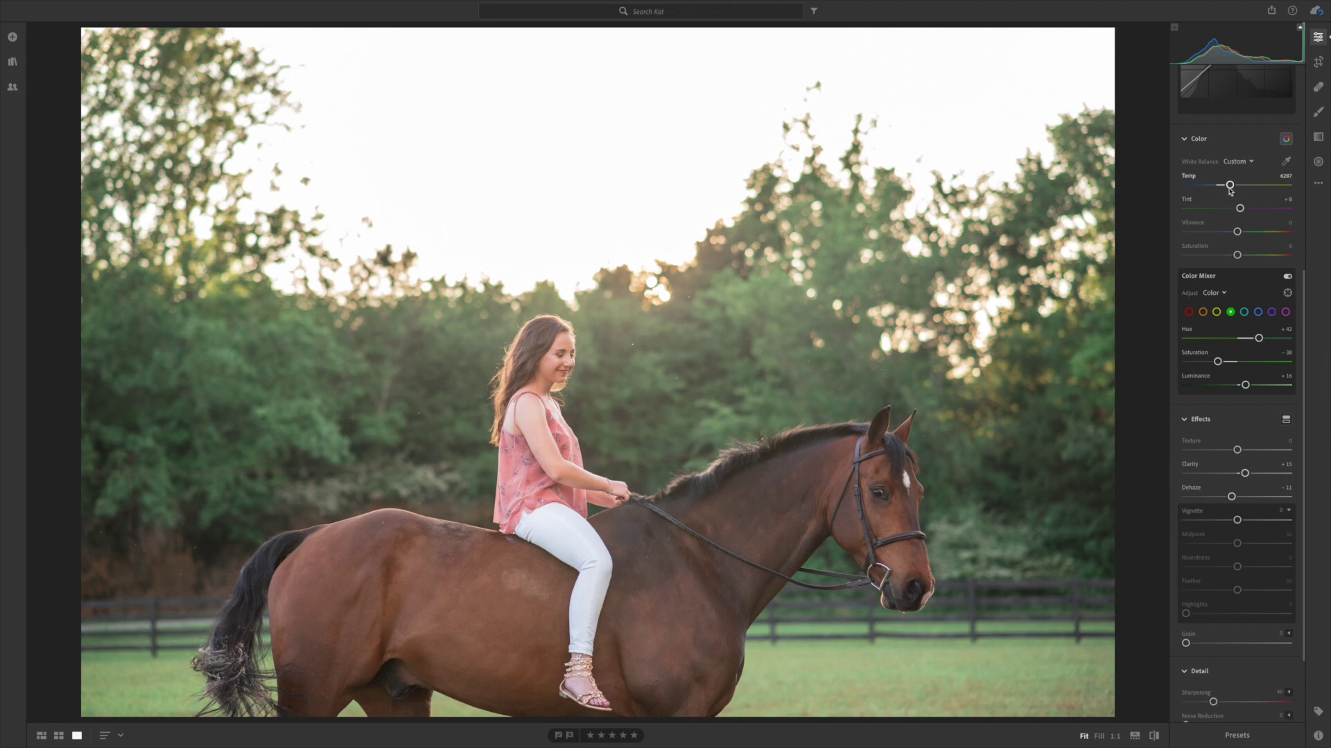
- Fine-tune the white balance to Temp about 6530 and Tint +12, and the light to Exposure +0.24 and Highlights about -77
drag(1230, 186, 1232, 186)
drag(1302, 278, 1303, 59)
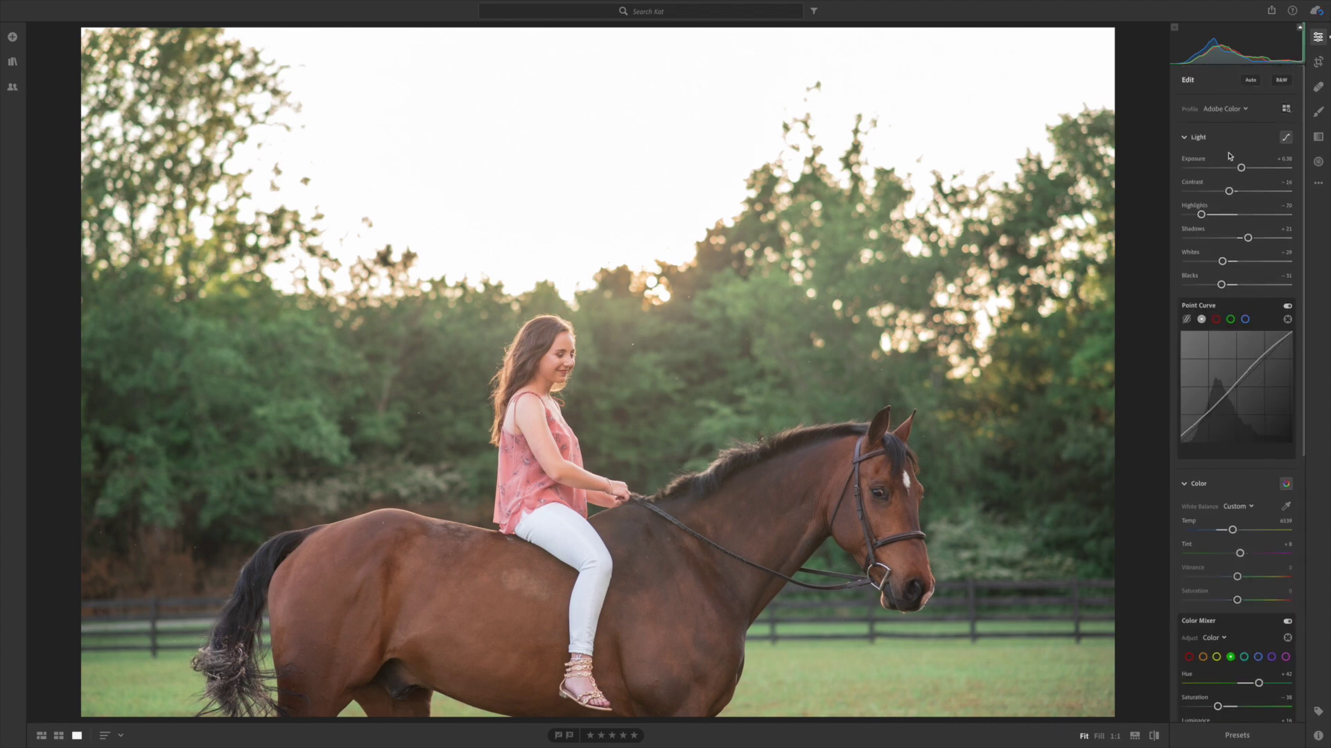
drag(1241, 170, 1240, 169)
drag(1201, 215, 1199, 216)
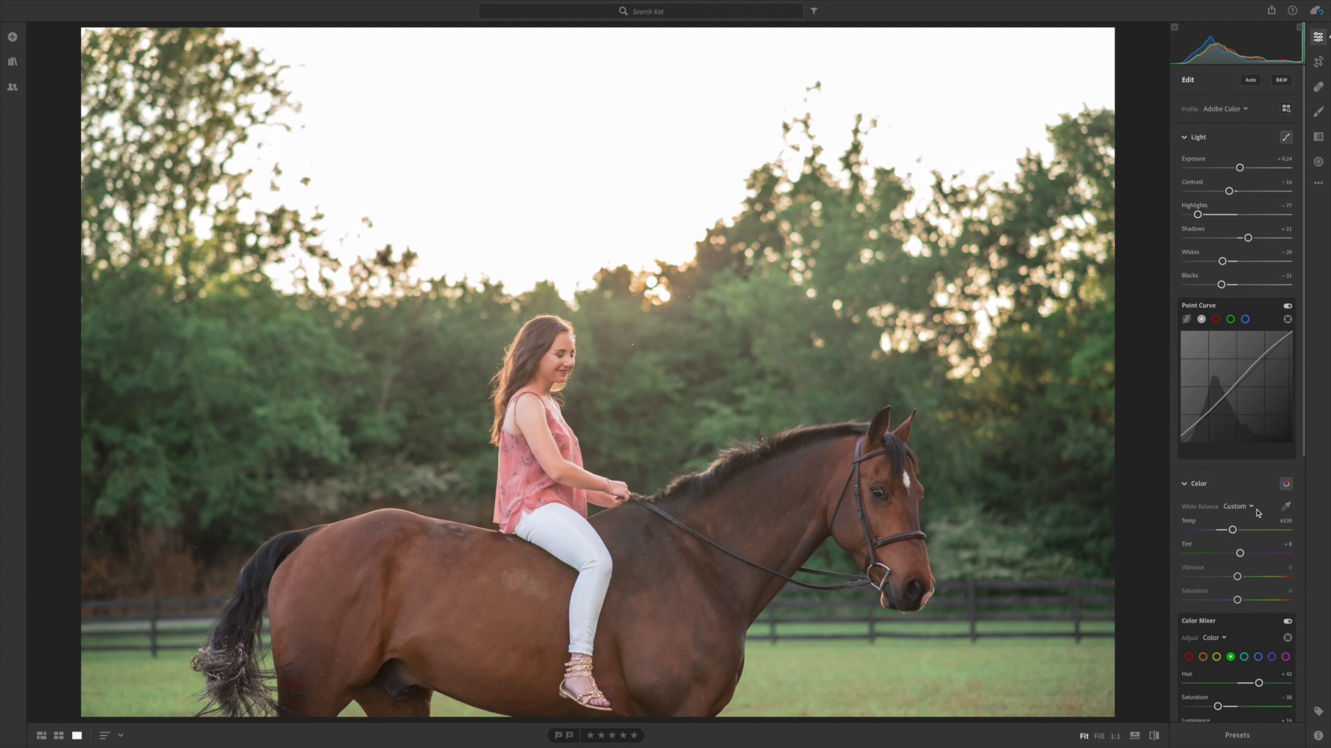
drag(1239, 553, 1242, 555)
drag(1304, 278, 1311, 490)
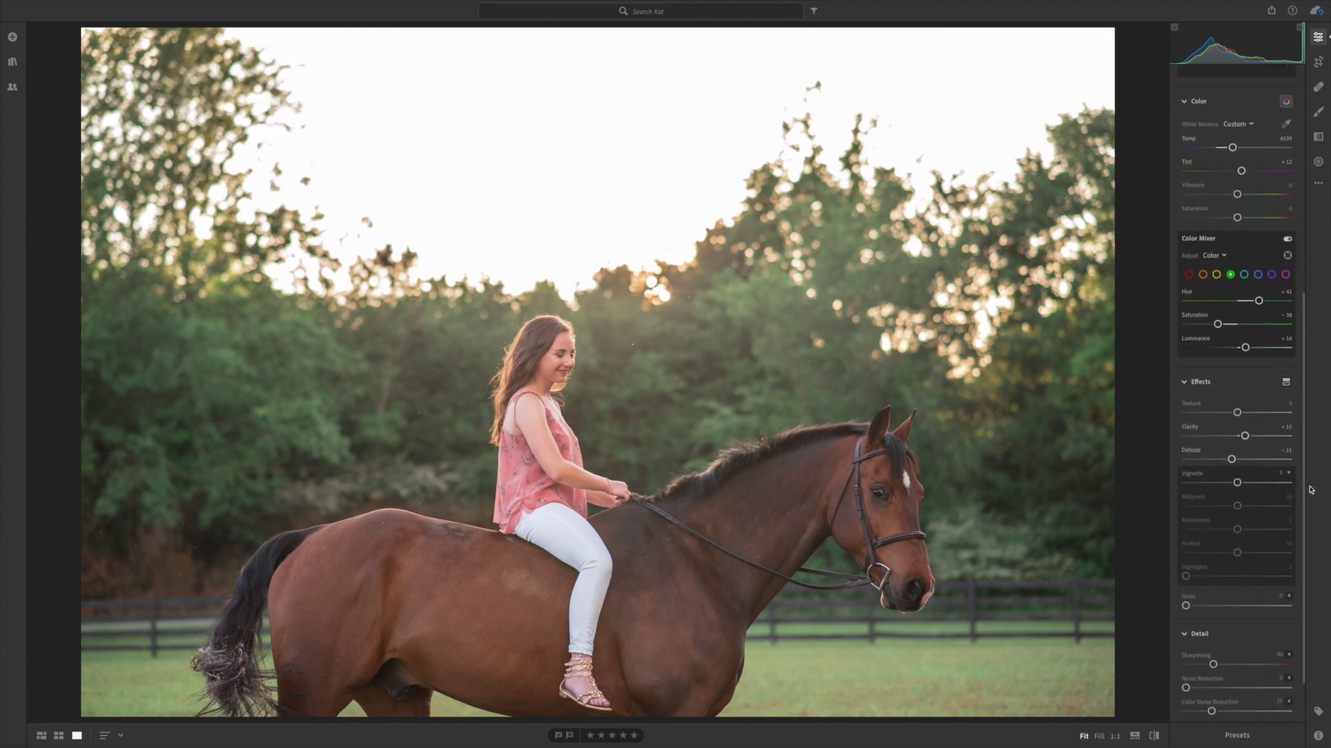